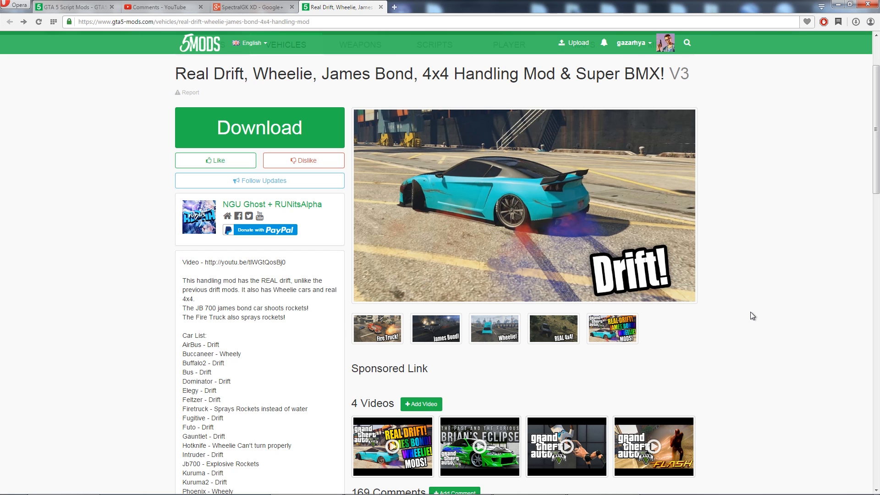
# - Switch from the Real Drift mod's web page to the 7-Zip archive and OpenIV windows
pyautogui.scroll(2, 752, 316)
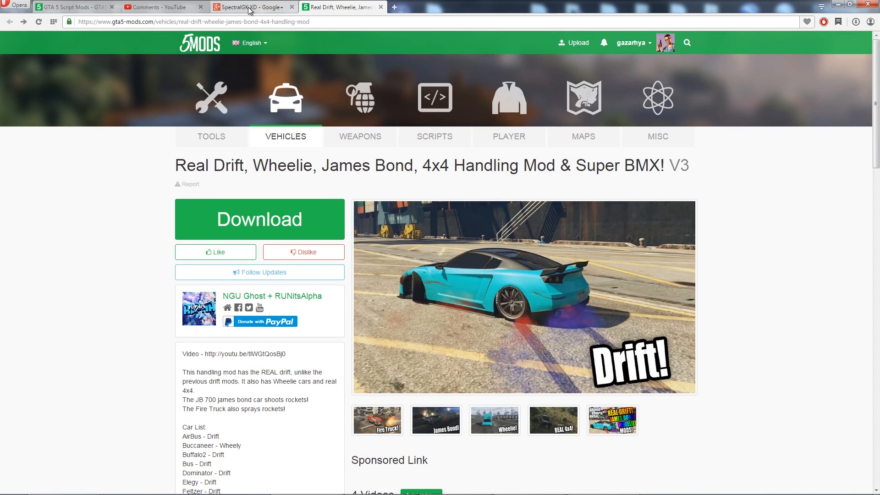
pyautogui.click(250, 8)
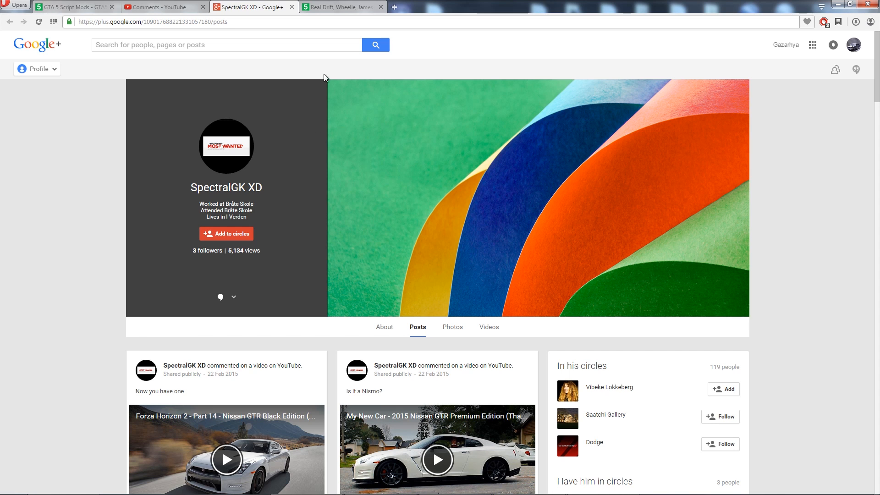
pyautogui.click(339, 6)
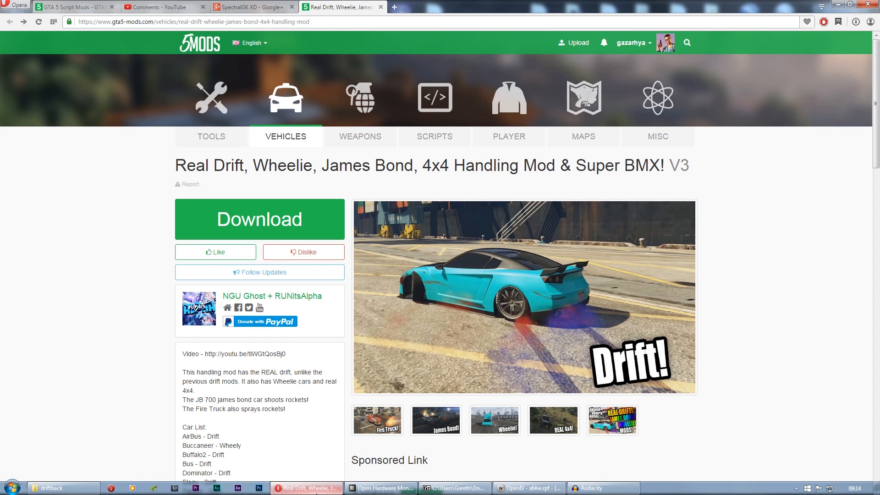
pyautogui.click(316, 494)
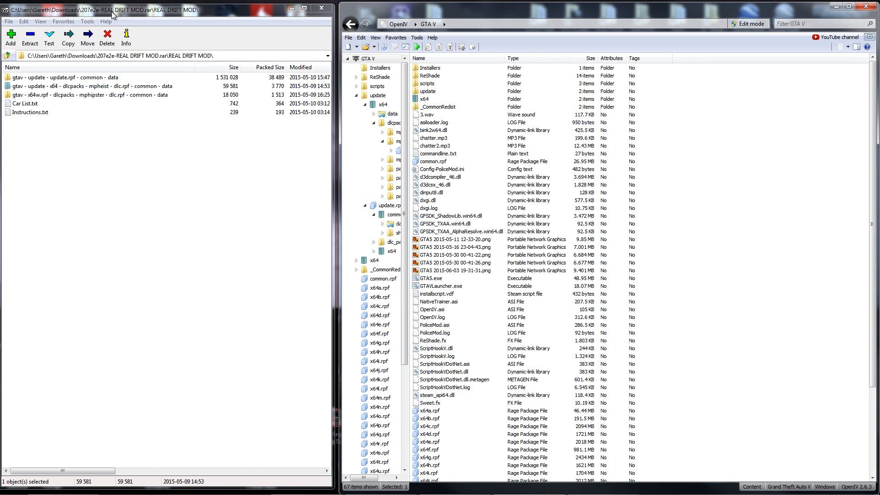
# - Examine the archive's REAL DRIFT MOD folder, the handling files in its update.rpf data folder, and the driftback backup folder
pyautogui.click(6, 55)
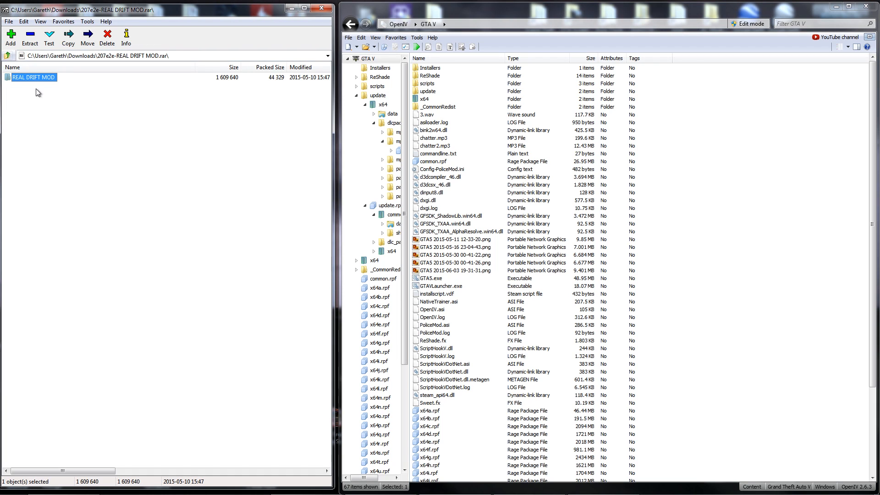
pyautogui.doubleClick(44, 76)
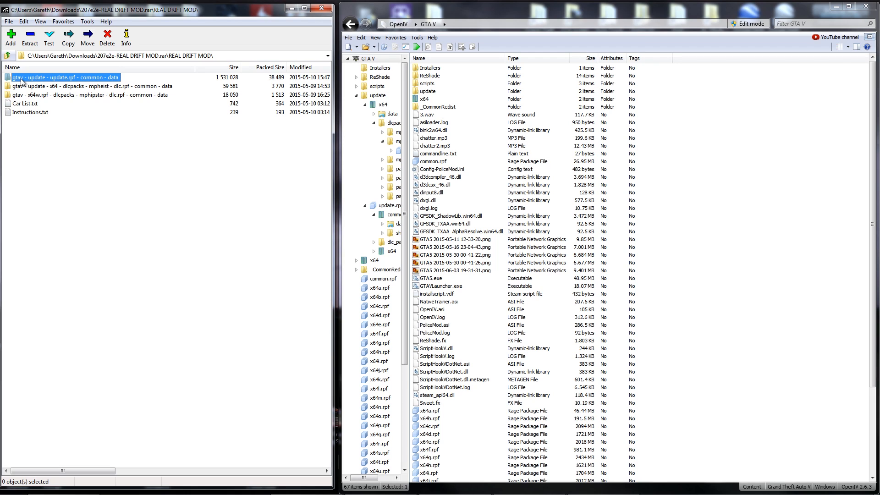
pyautogui.click(614, 12)
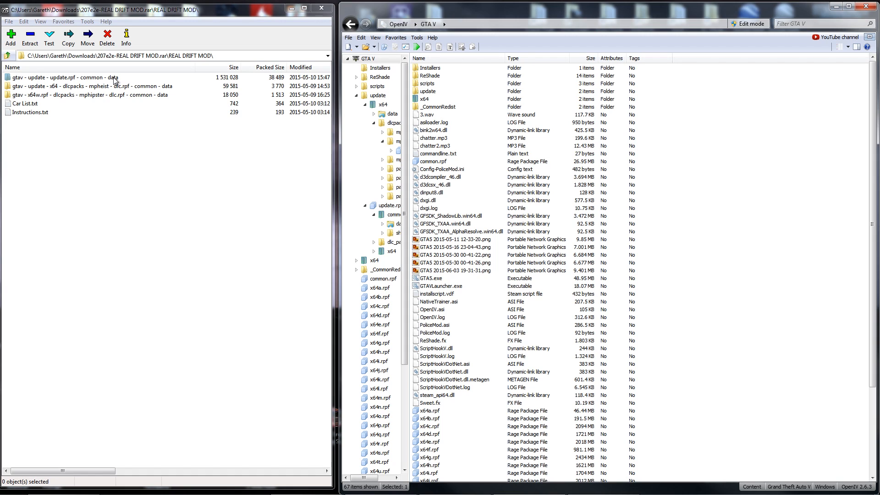
pyautogui.doubleClick(68, 81)
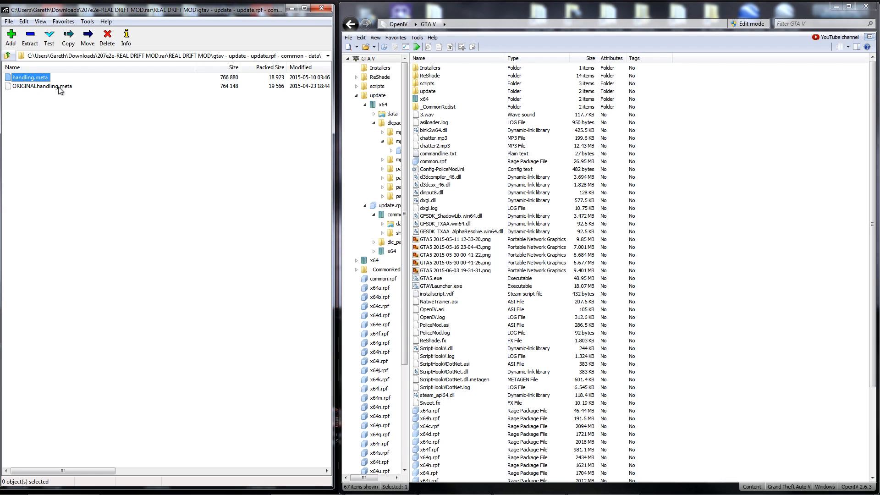
pyautogui.click(24, 87)
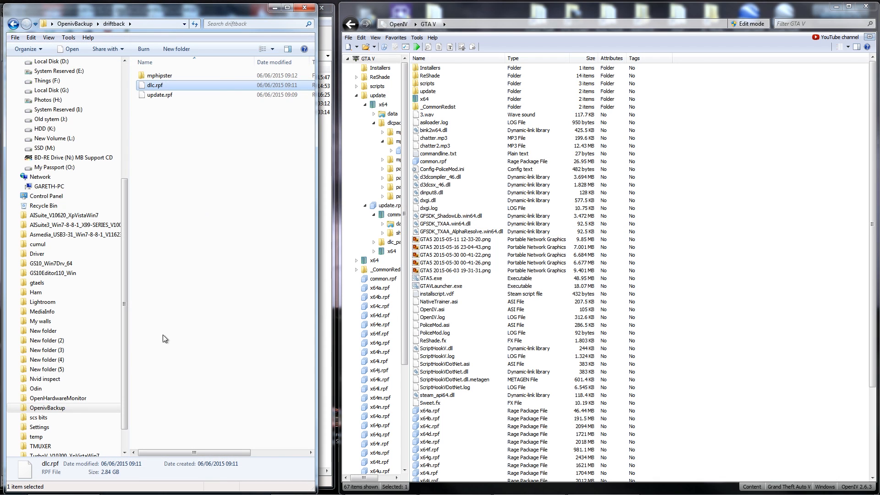
pyautogui.moveTo(69, 492)
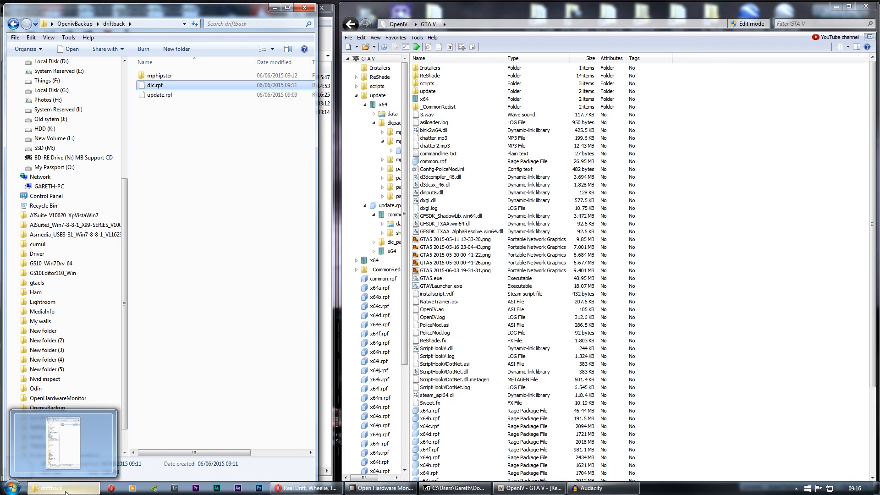
pyautogui.click(66, 488)
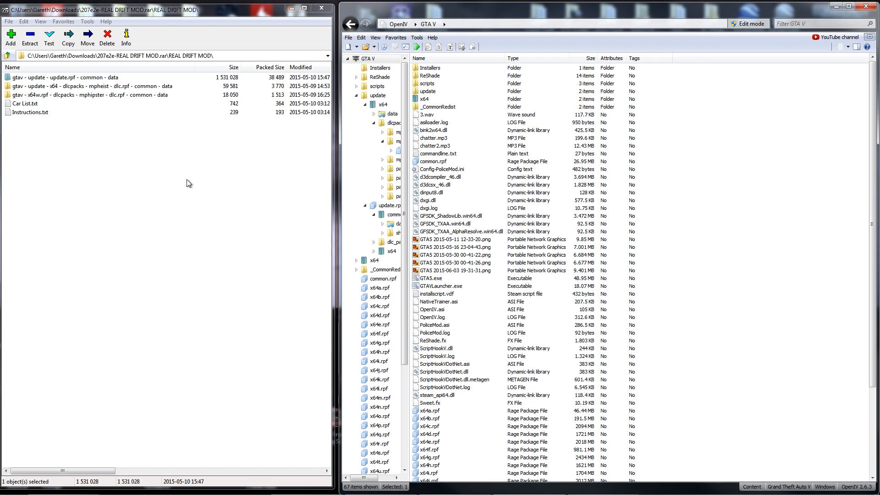
# - Open update\update.rpf\common\data in OpenIV and the matching update.rpf data folder in the archive, and locate handling.meta
pyautogui.click(35, 80)
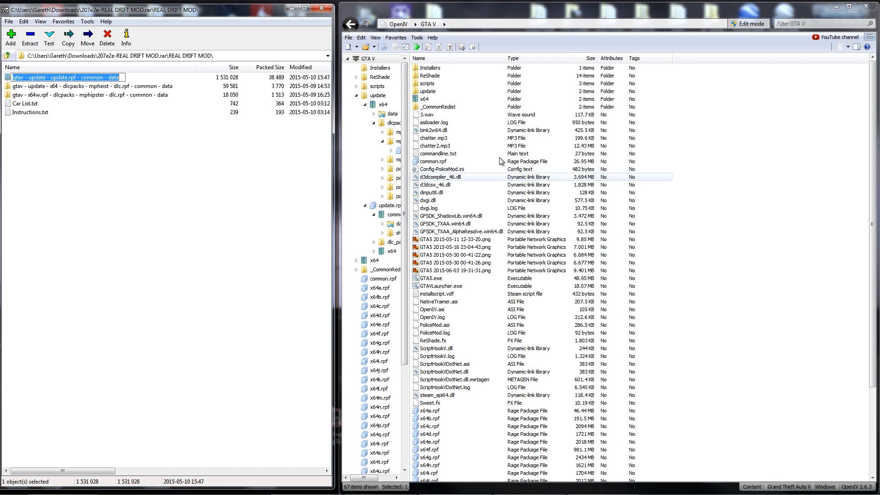
pyautogui.doubleClick(432, 93)
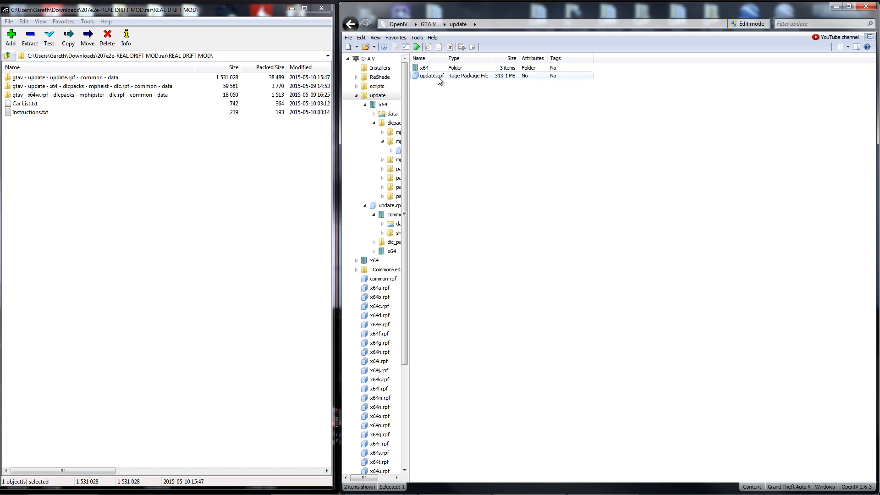
pyautogui.doubleClick(432, 76)
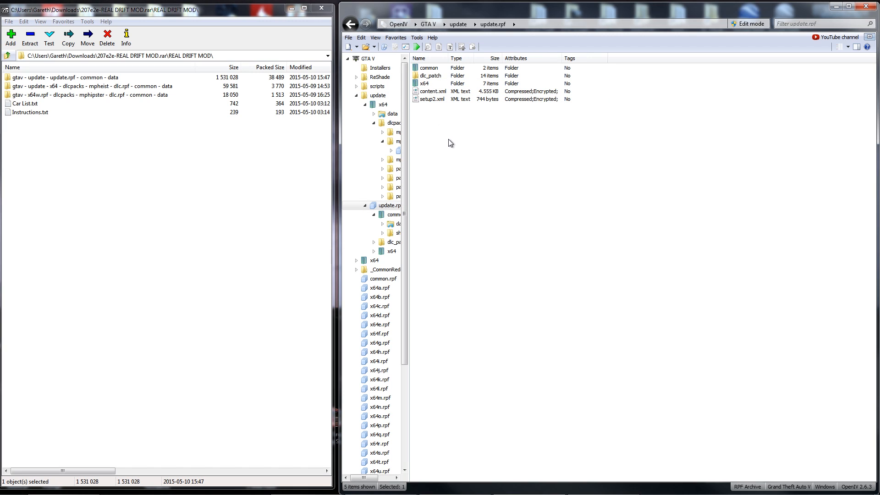
pyautogui.doubleClick(430, 68)
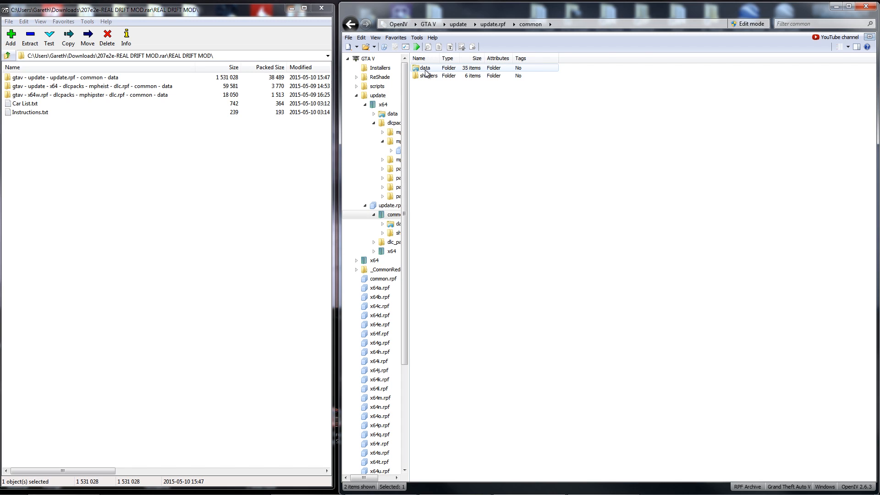
pyautogui.doubleClick(431, 70)
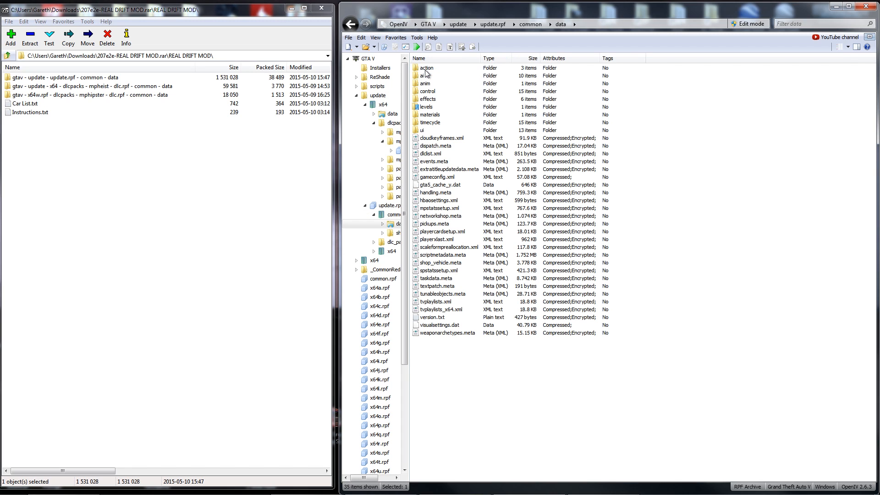
pyautogui.doubleClick(81, 78)
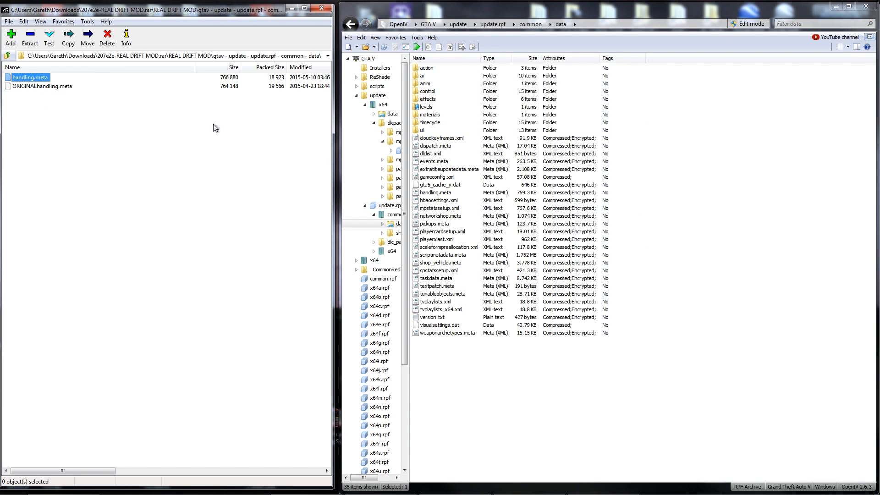
pyautogui.click(440, 193)
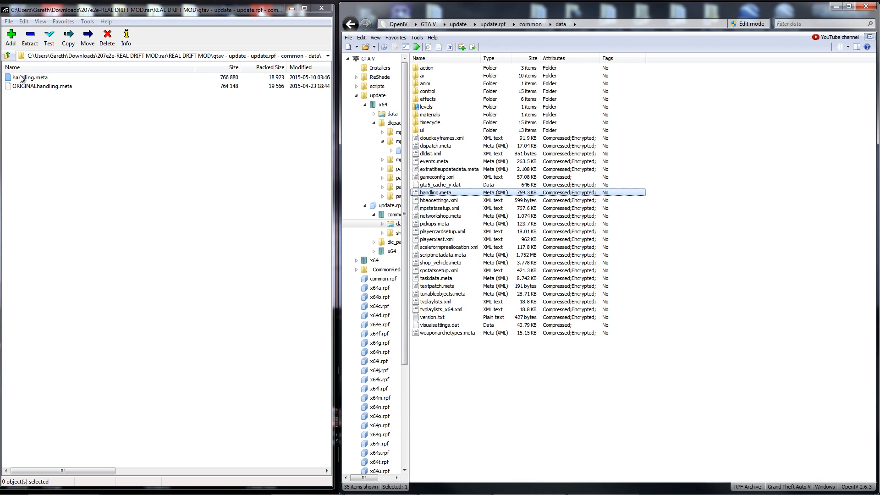
# - Enable edit mode in OpenIV and replace handling.meta in update.rpf's common\data folder with the archive's modded handling.meta
pyautogui.moveTo(23, 80); pyautogui.dragTo(666, 237)
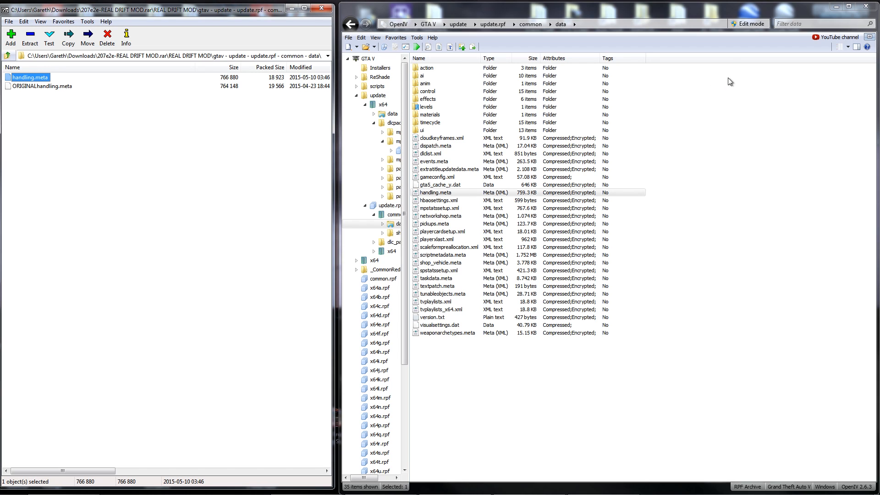
pyautogui.click(752, 24)
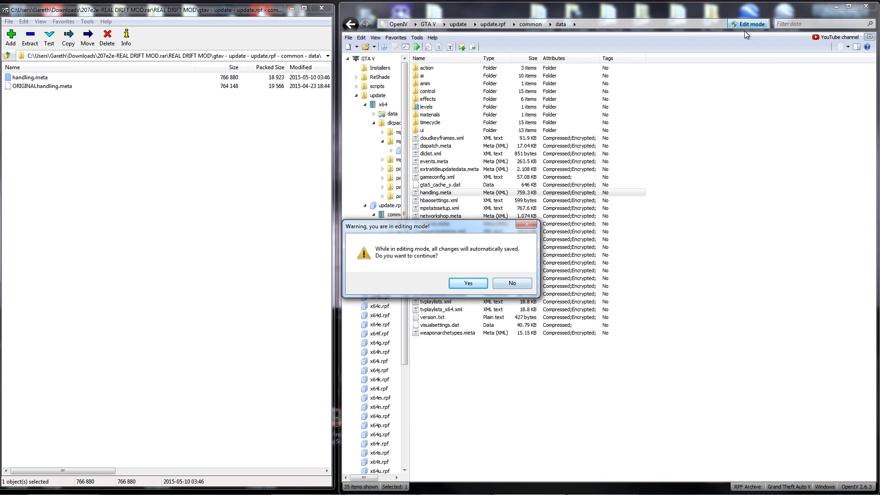
pyautogui.click(470, 288)
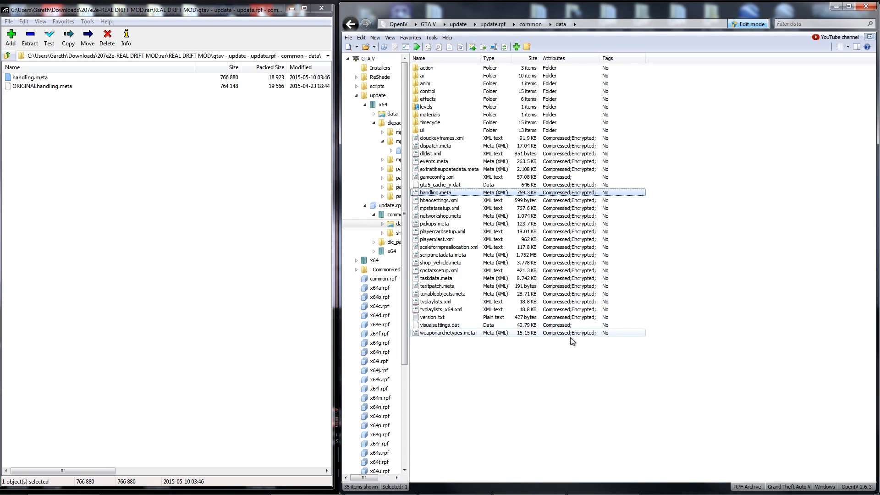
pyautogui.click(568, 385)
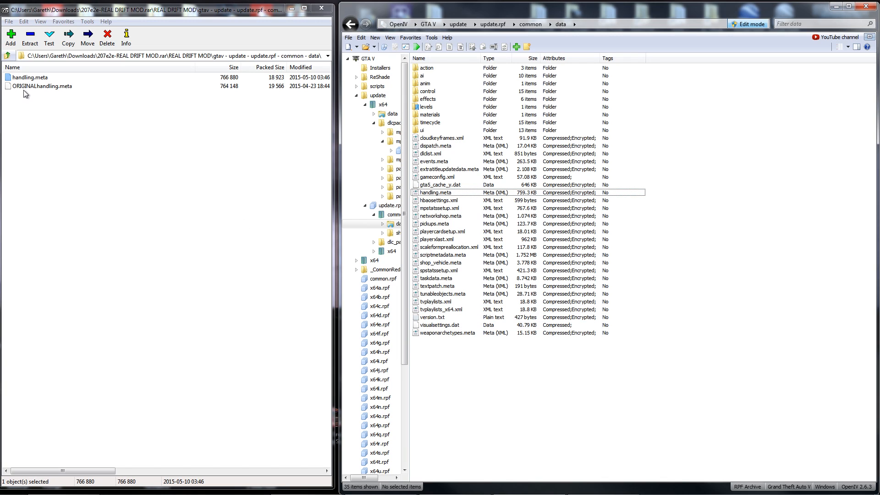
pyautogui.moveTo(30, 78); pyautogui.dragTo(653, 380)
pyautogui.rightClick(695, 58)
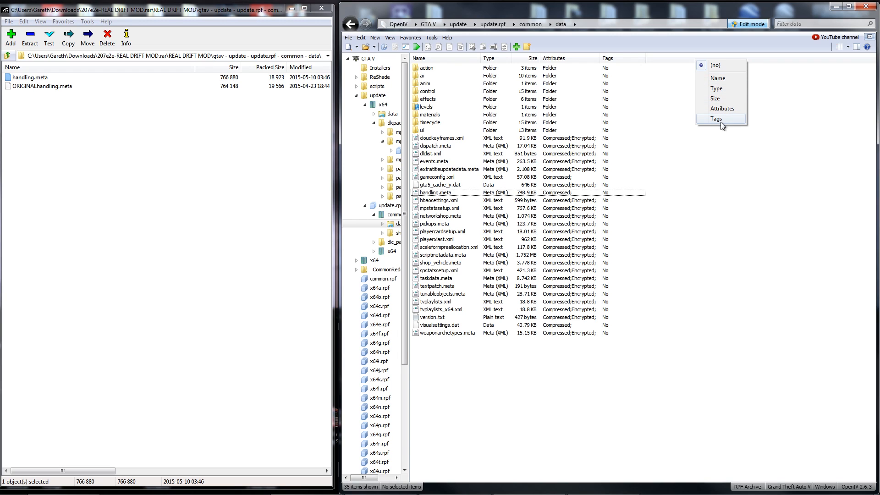
pyautogui.click(690, 13)
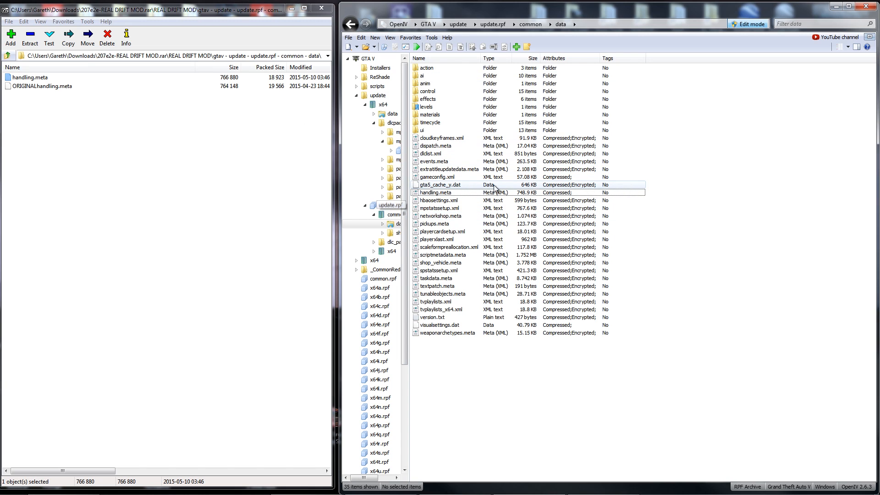
# - Return the archive to its REAL DRIFT MOD folder and OpenIV to the GTA V root folder
pyautogui.click(7, 55)
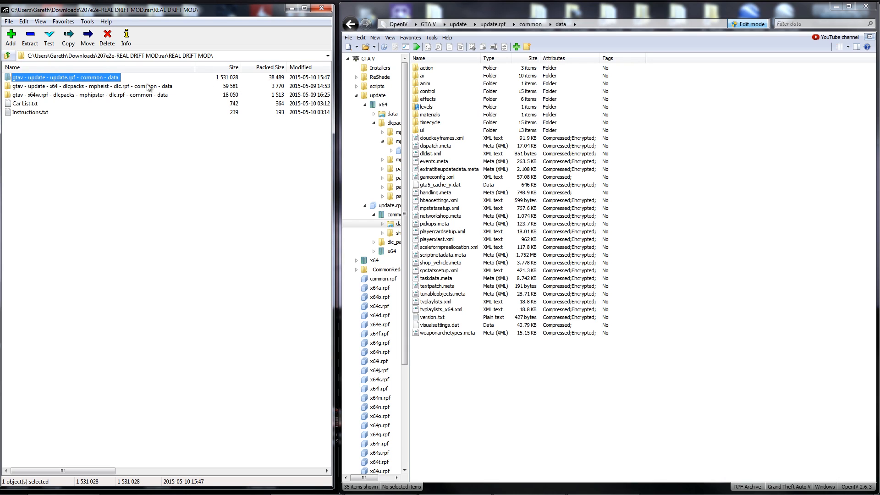
pyautogui.click(768, 227)
pyautogui.press('BackSpace')
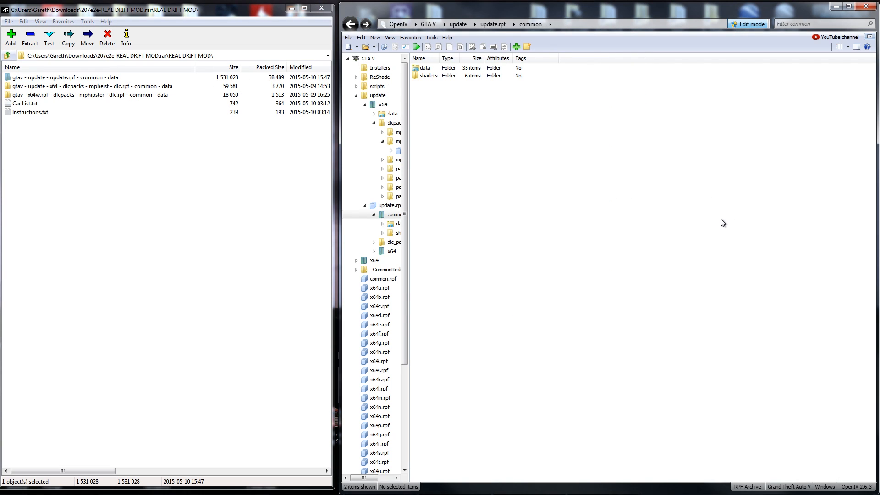
pyautogui.press('BackSpace')
pyautogui.press('BackSpace')
pyautogui.press('BackSpace')
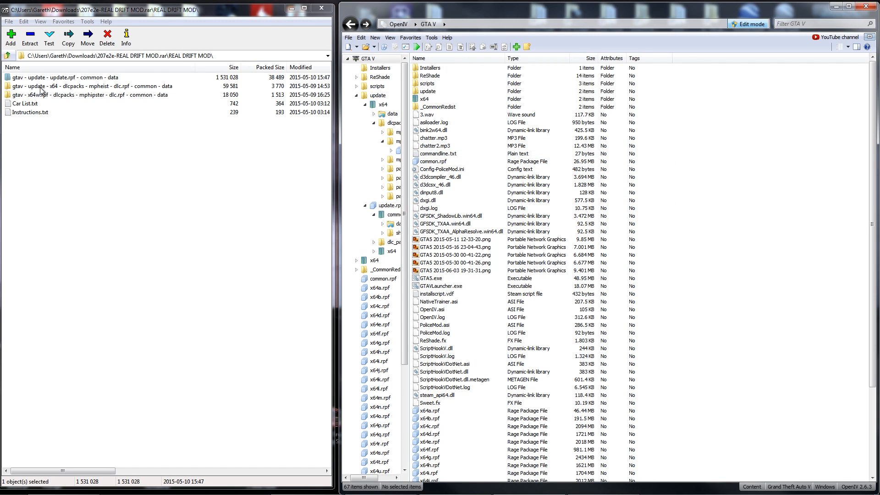
# - Open update\x64\dlcpacks\mpheist\dlc.rpf\common\data in OpenIV and the matching mpheist data folder in the archive
pyautogui.doubleClick(431, 93)
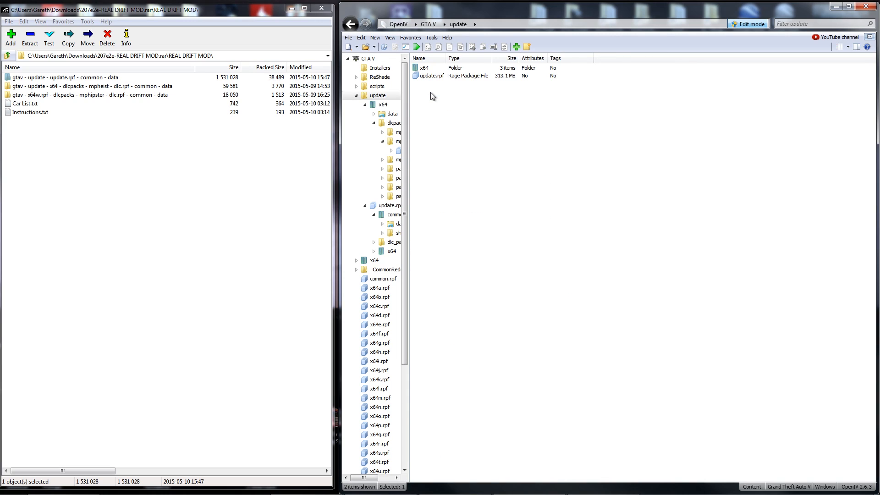
pyautogui.doubleClick(425, 69)
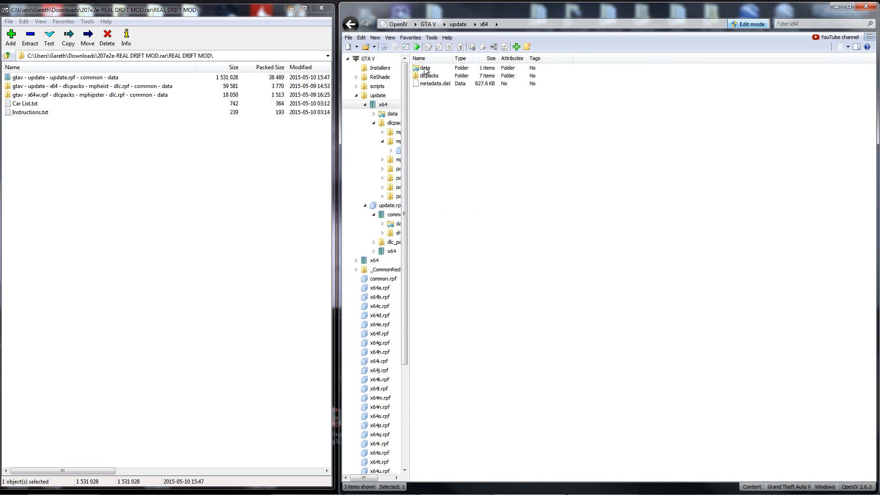
pyautogui.doubleClick(429, 77)
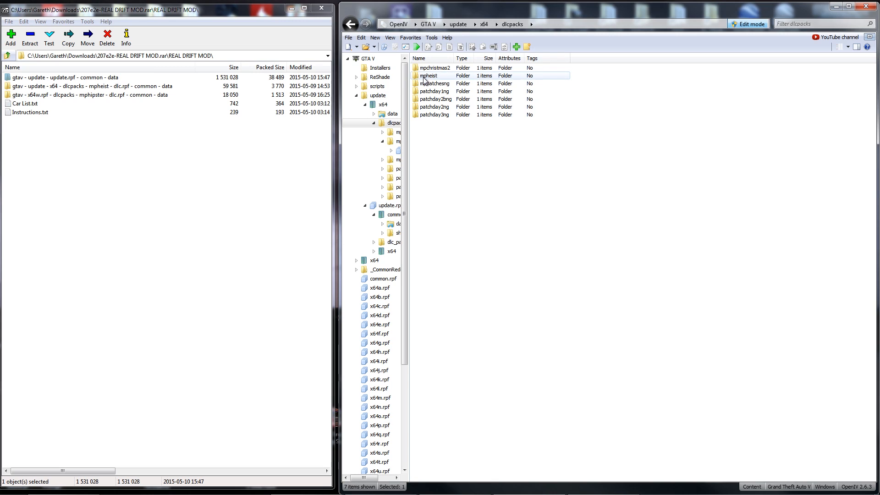
pyautogui.doubleClick(428, 76)
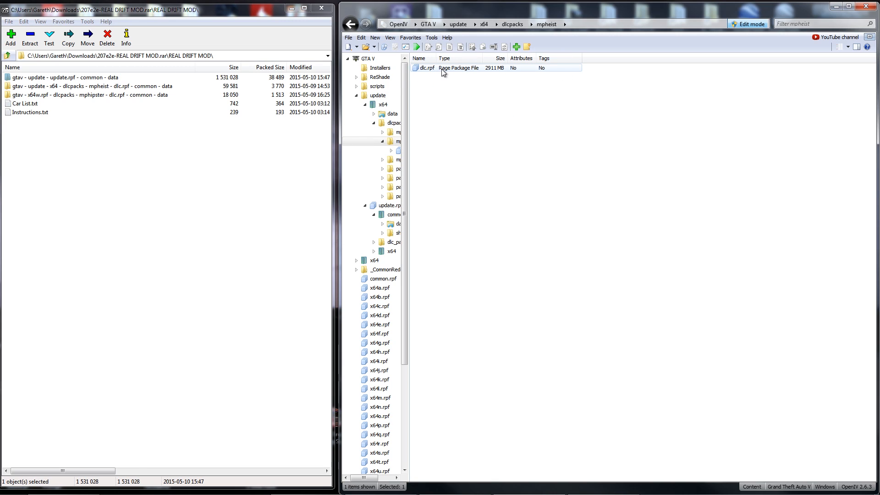
pyautogui.doubleClick(443, 72)
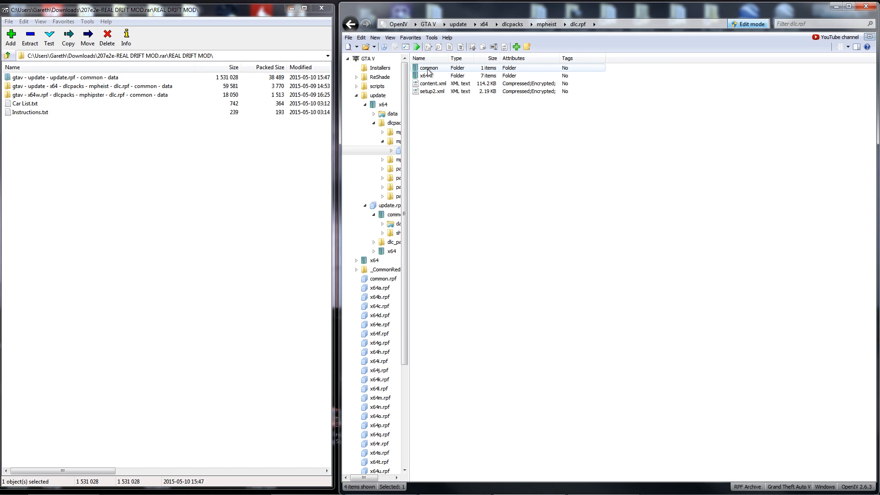
pyautogui.doubleClick(427, 70)
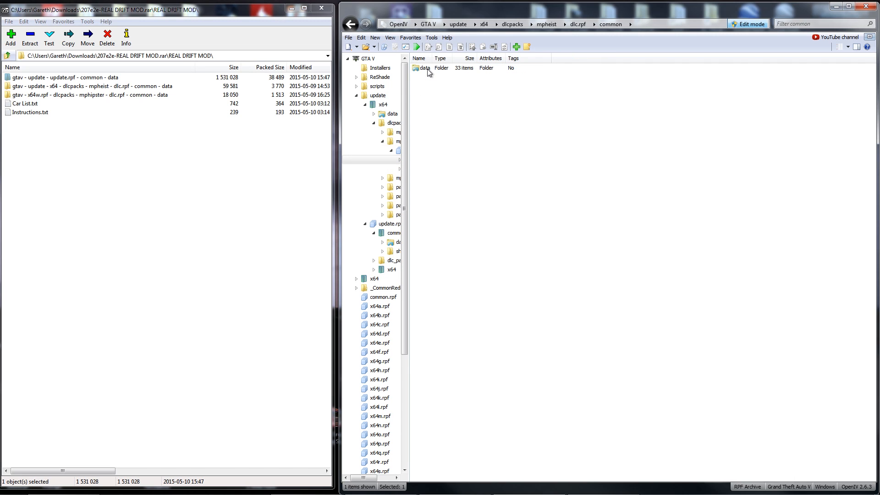
pyautogui.doubleClick(426, 70)
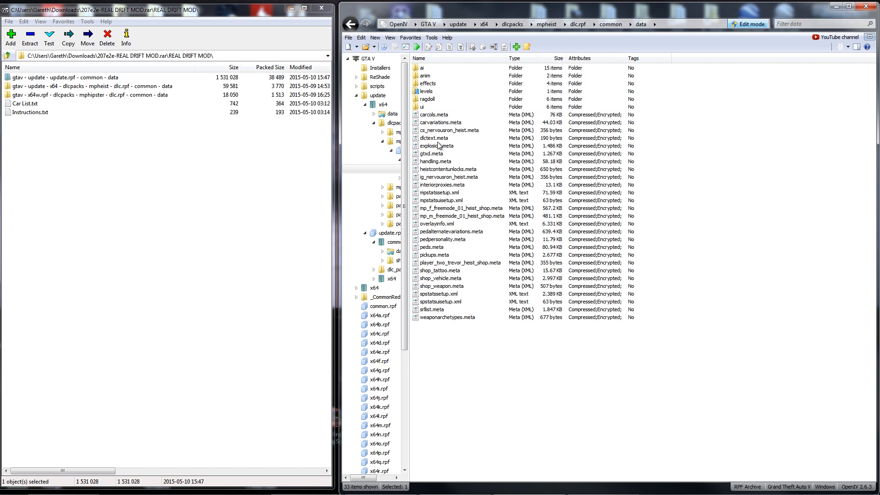
pyautogui.click(38, 87)
pyautogui.doubleClick(38, 86)
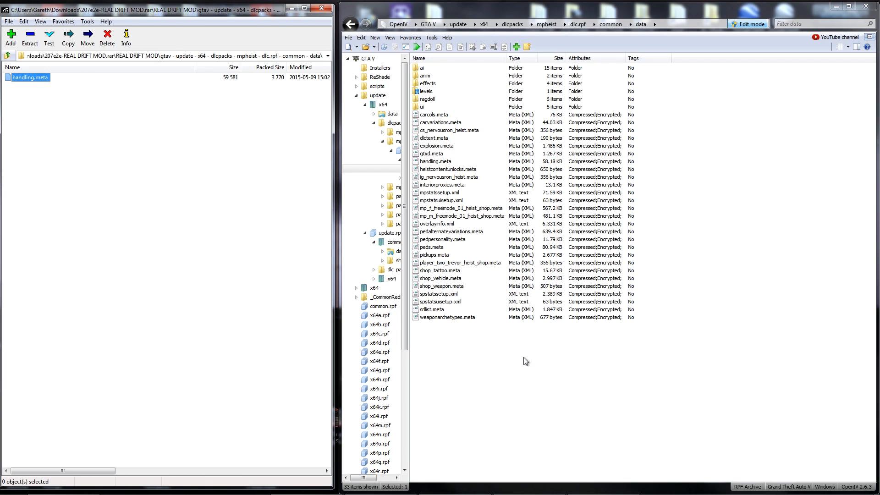
# - Replace handling.meta in mpheist's dlc.rpf common\data folder with the archive's modded handling.meta
pyautogui.click(447, 161)
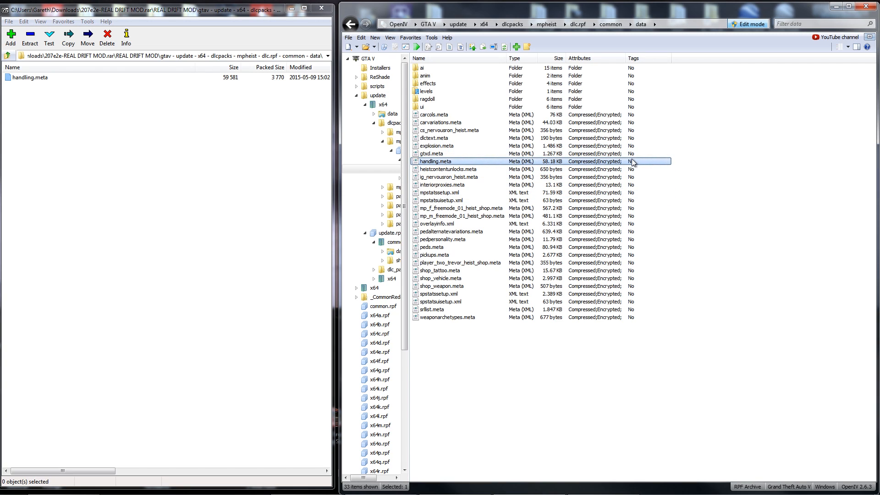
pyautogui.click(699, 265)
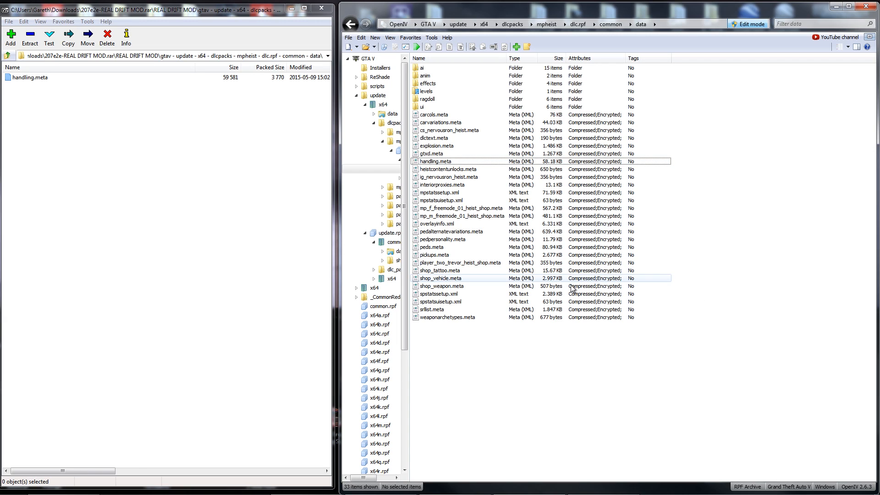
pyautogui.click(23, 77)
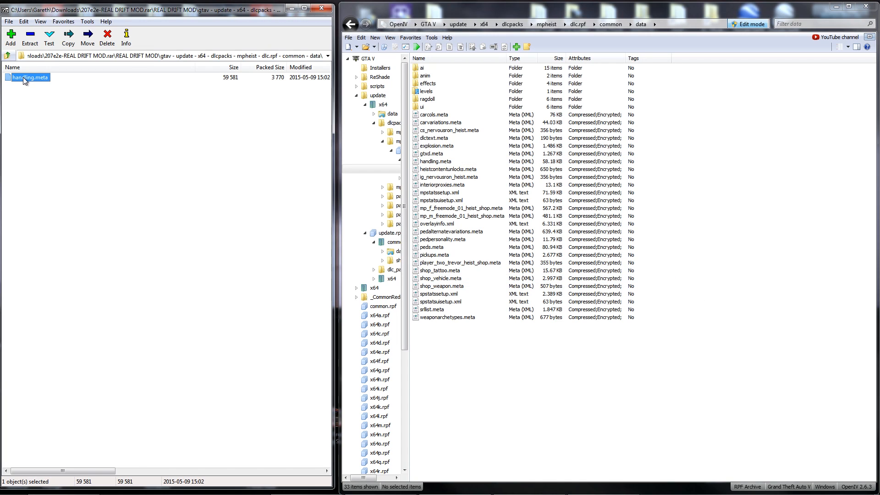
pyautogui.moveTo(22, 78); pyautogui.dragTo(707, 218)
# - Return the archive to its REAL DRIFT MOD folder and select the x64w.rpf mphipster data folder
pyautogui.click(30, 81)
pyautogui.click(29, 93)
pyautogui.click(7, 55)
pyautogui.click(67, 96)
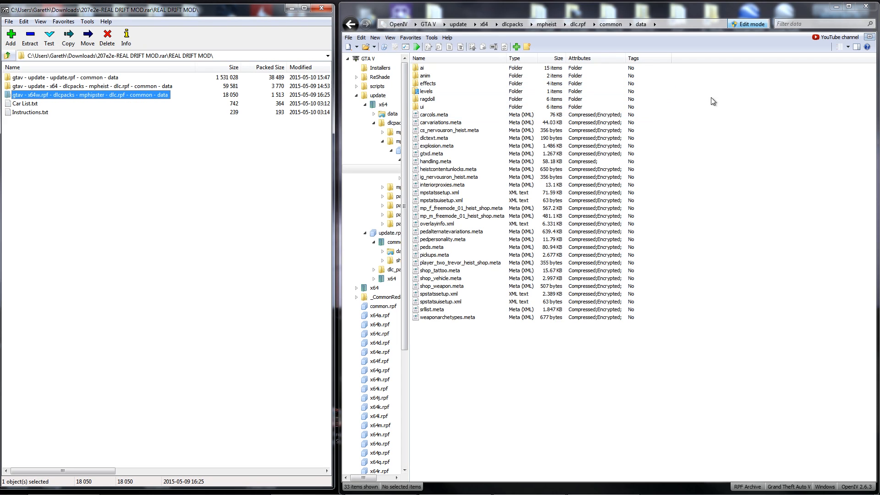
# - Go back from mpheist's data folder to the GTA V root folder in OpenIV
pyautogui.click(700, 9)
pyautogui.hotkey('alt', 'Left')
pyautogui.hotkey('alt', 'Left')
pyautogui.hotkey('alt', 'Left')
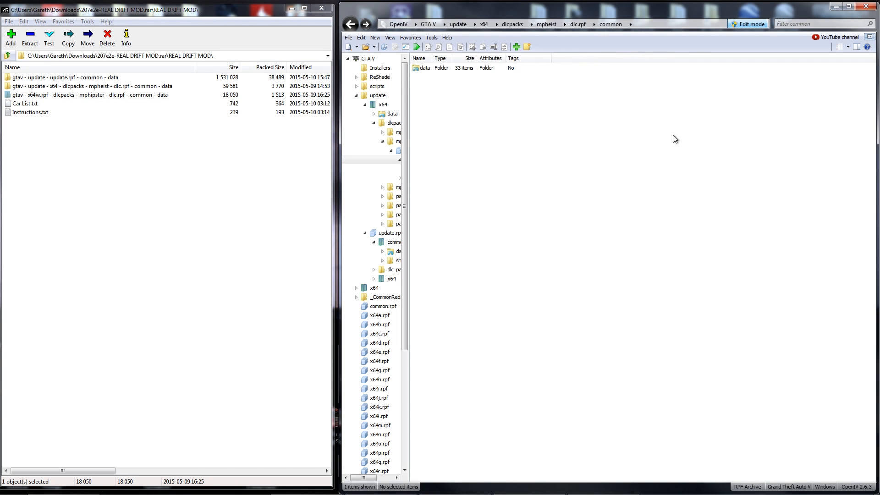
pyautogui.hotkey('alt', 'Left')
pyautogui.hotkey('alt', 'Left')
pyautogui.hotkey('alt', 'Left')
pyautogui.hotkey('alt', 'Left')
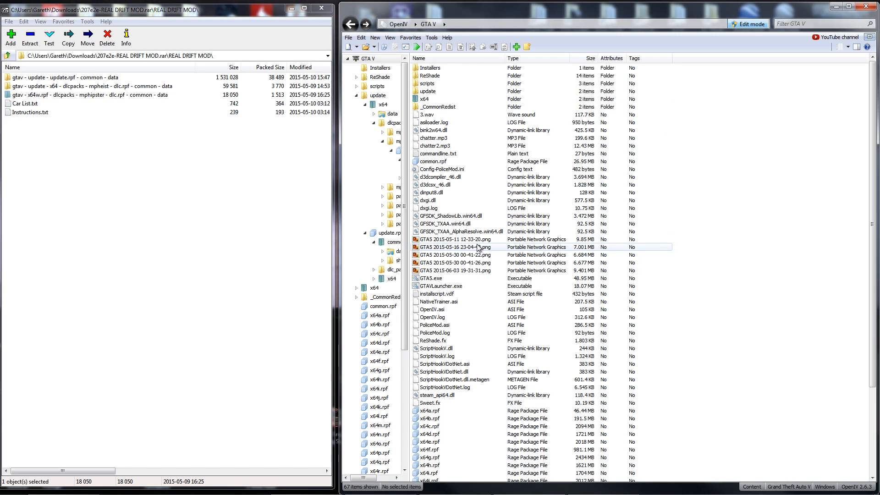
# - Open x64w.rpf\dlcpacks\mphipster\dlc.rpf\common\data in OpenIV and the matching mphipster data folder in the archive
pyautogui.scroll(-5, 683, 313)
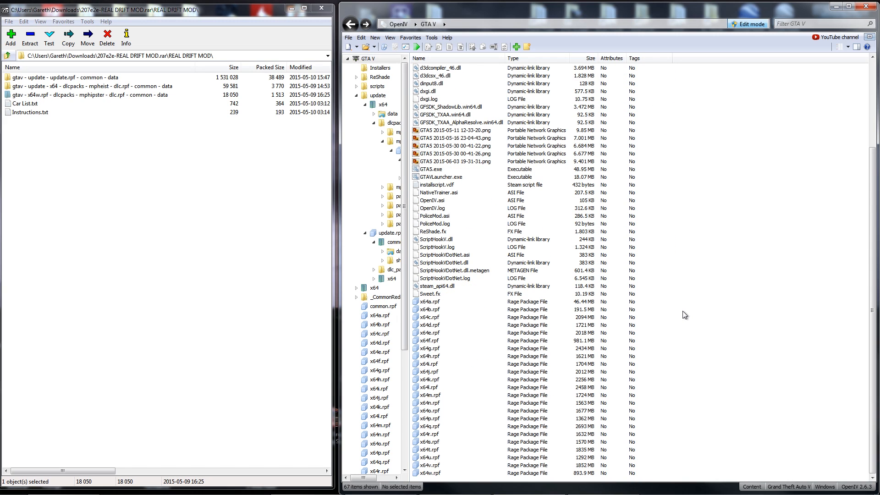
pyautogui.doubleClick(432, 474)
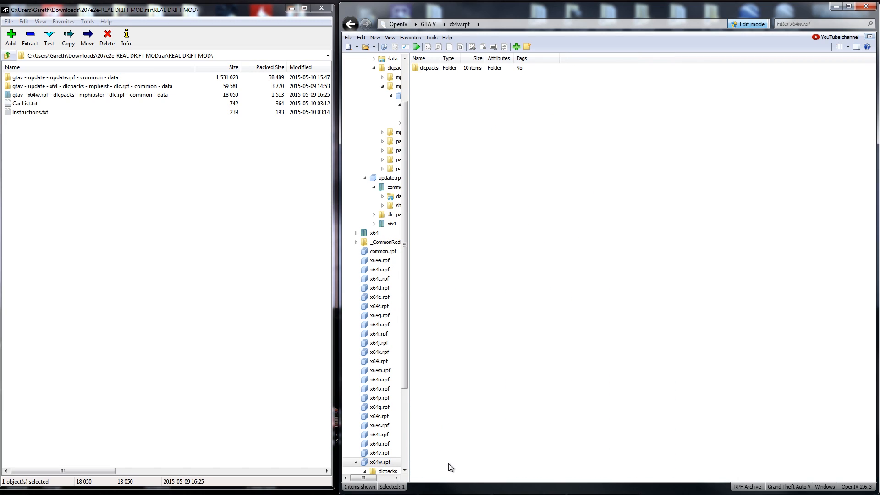
pyautogui.click(426, 69)
pyautogui.doubleClick(426, 69)
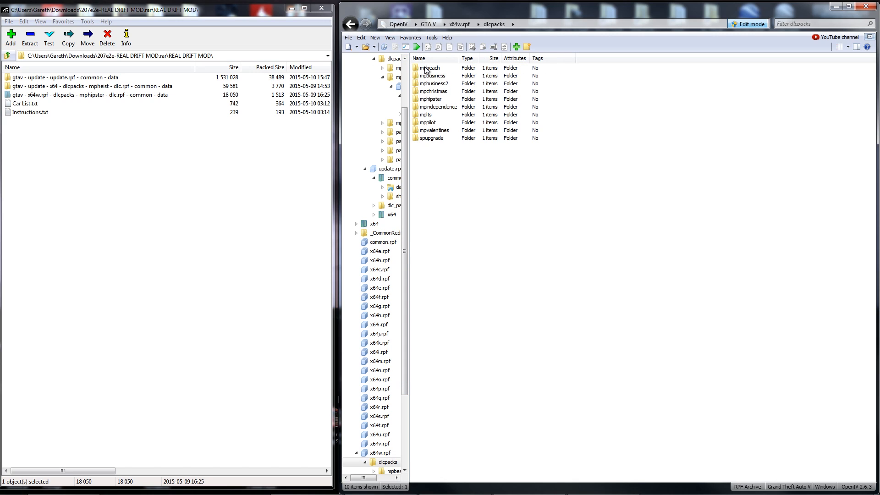
pyautogui.doubleClick(434, 100)
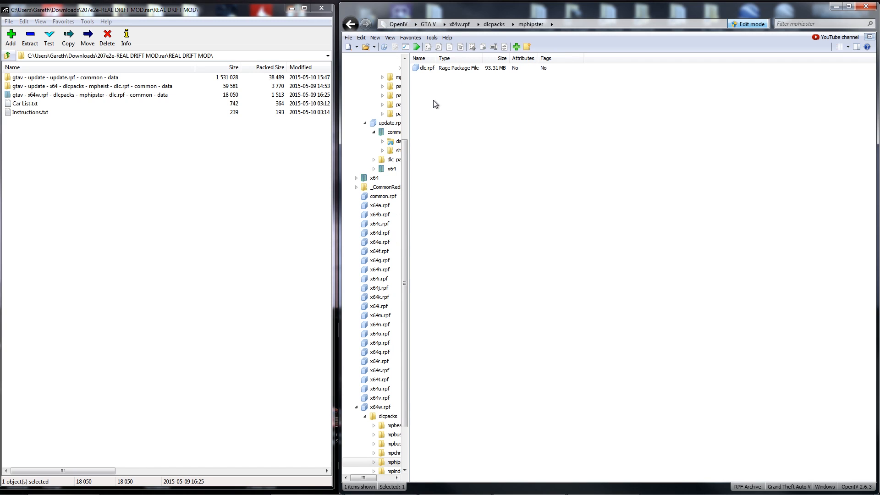
pyautogui.doubleClick(427, 69)
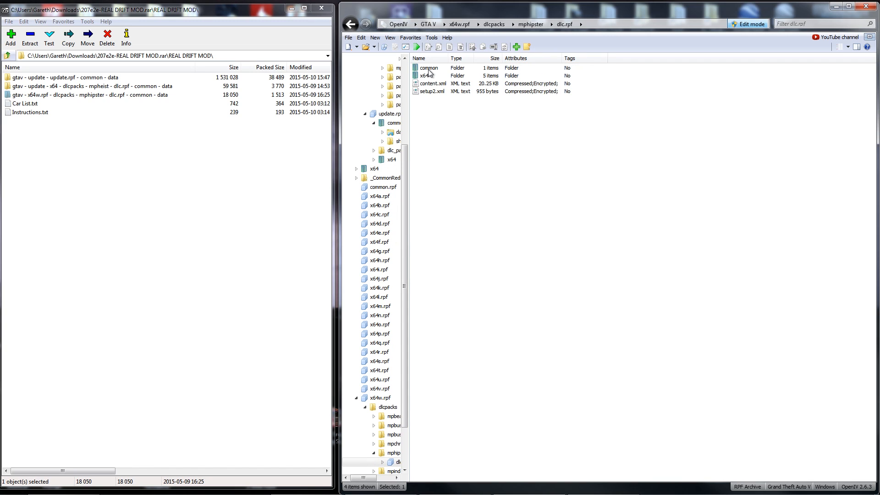
pyautogui.doubleClick(429, 68)
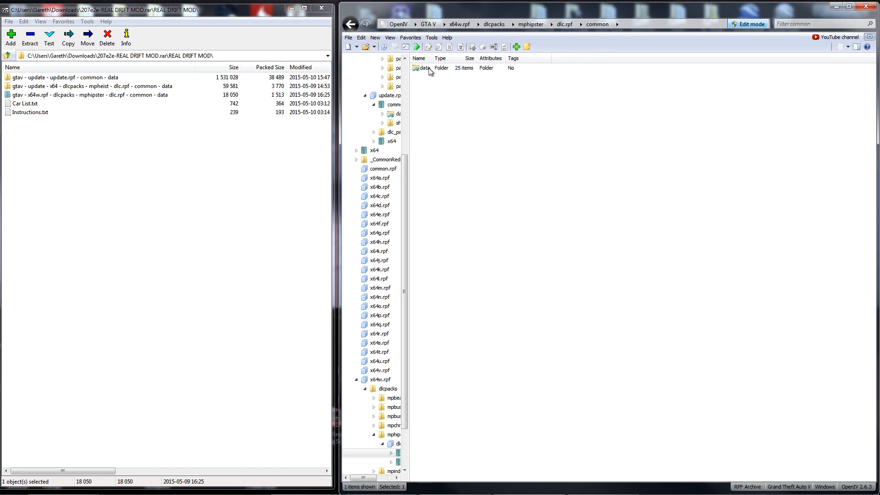
pyautogui.doubleClick(429, 68)
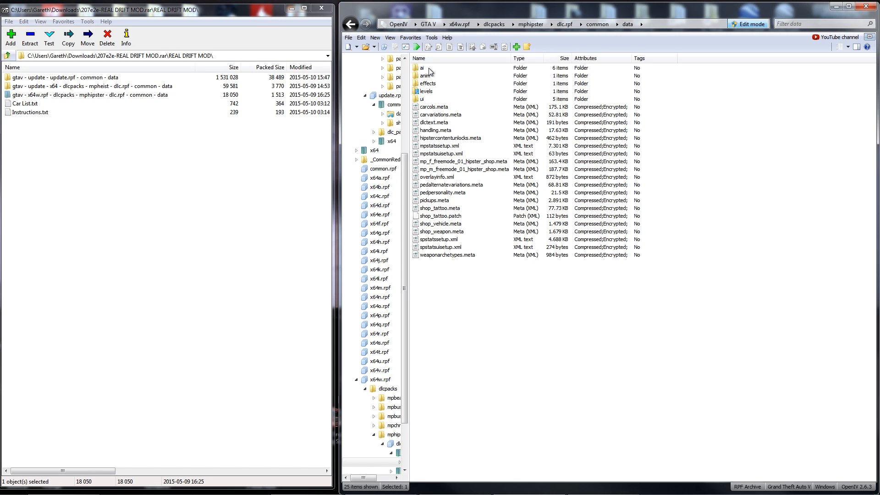
pyautogui.doubleClick(93, 95)
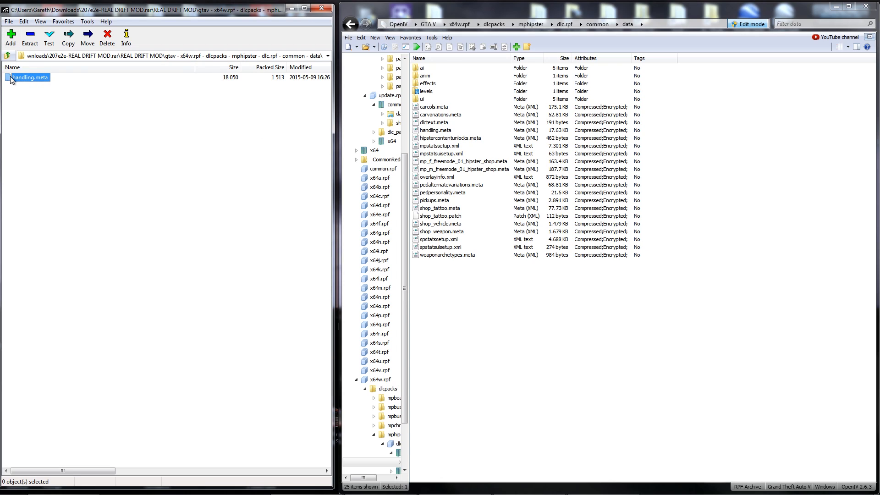
# - Replace handling.meta in mphipster's common\data folder with the archive's modded version and turn off edit mode in OpenIV
pyautogui.moveTo(18, 78); pyautogui.dragTo(695, 189)
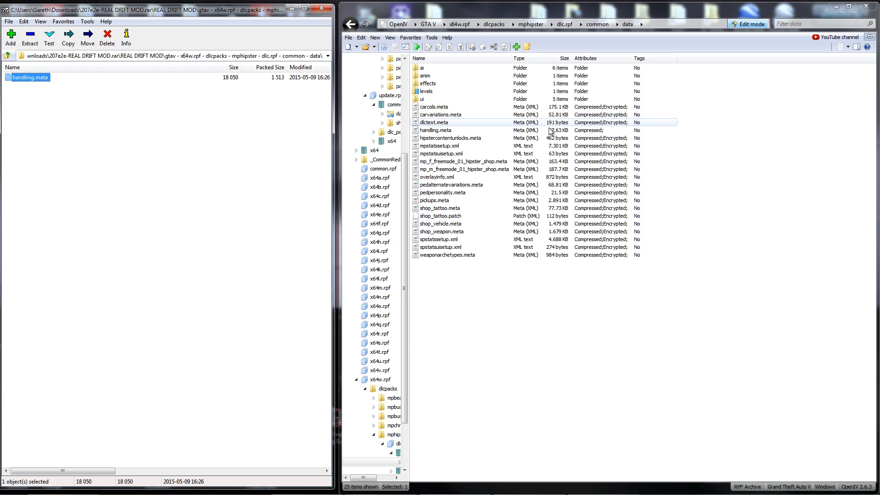
pyautogui.click(455, 129)
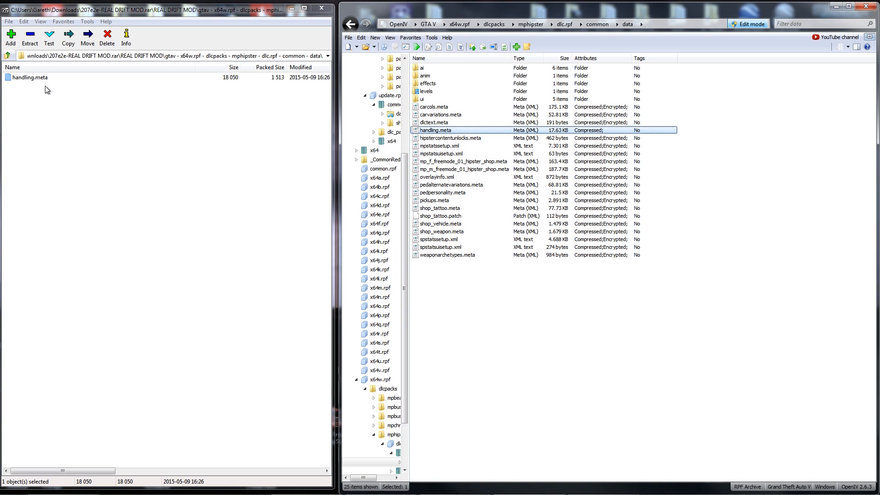
pyautogui.click(7, 56)
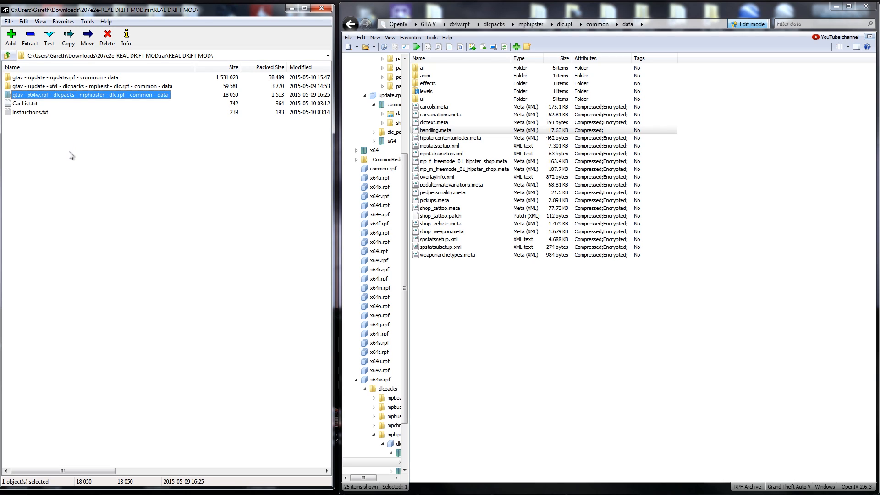
pyautogui.click(751, 24)
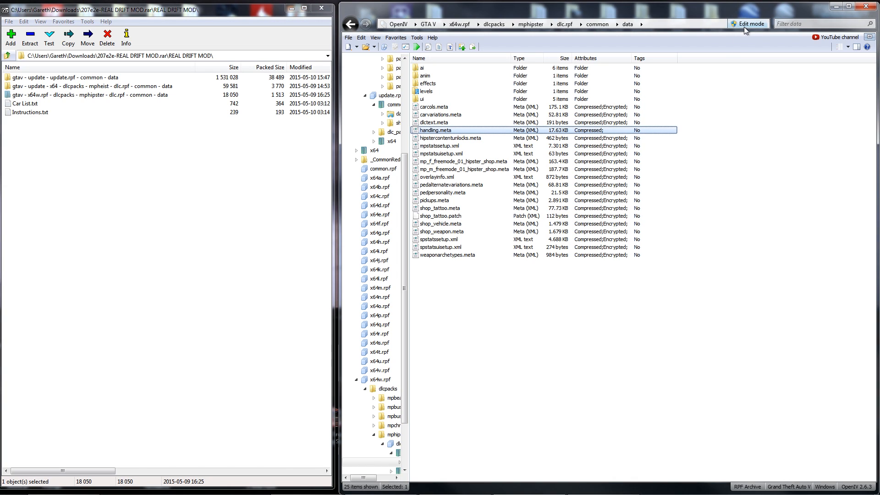